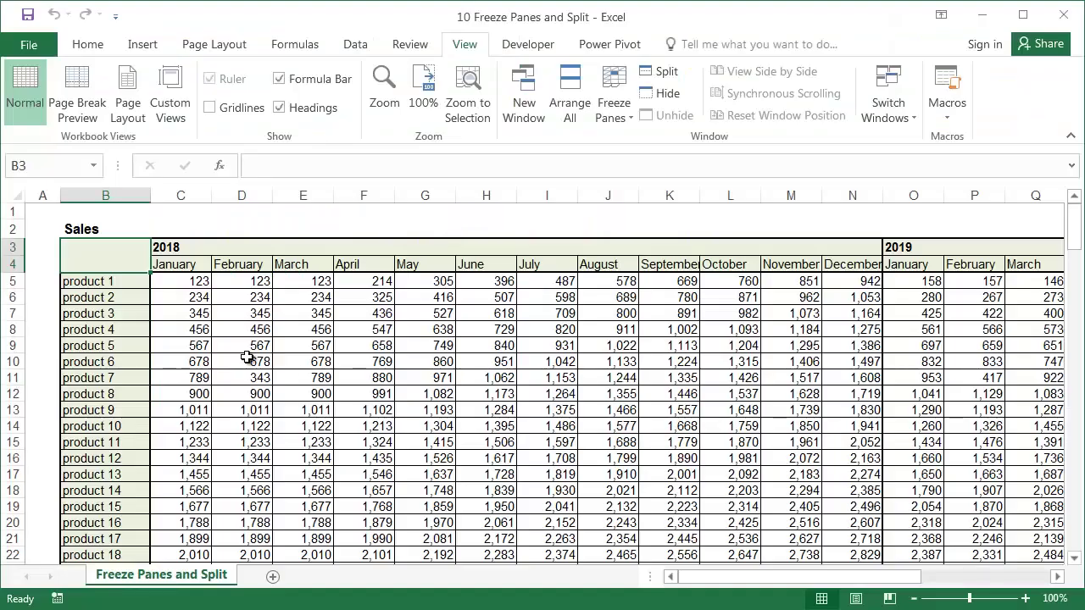
Step: Look through the sales table down past its last product row and return to the top of the sheet
scroll(246, 358, down, 18)
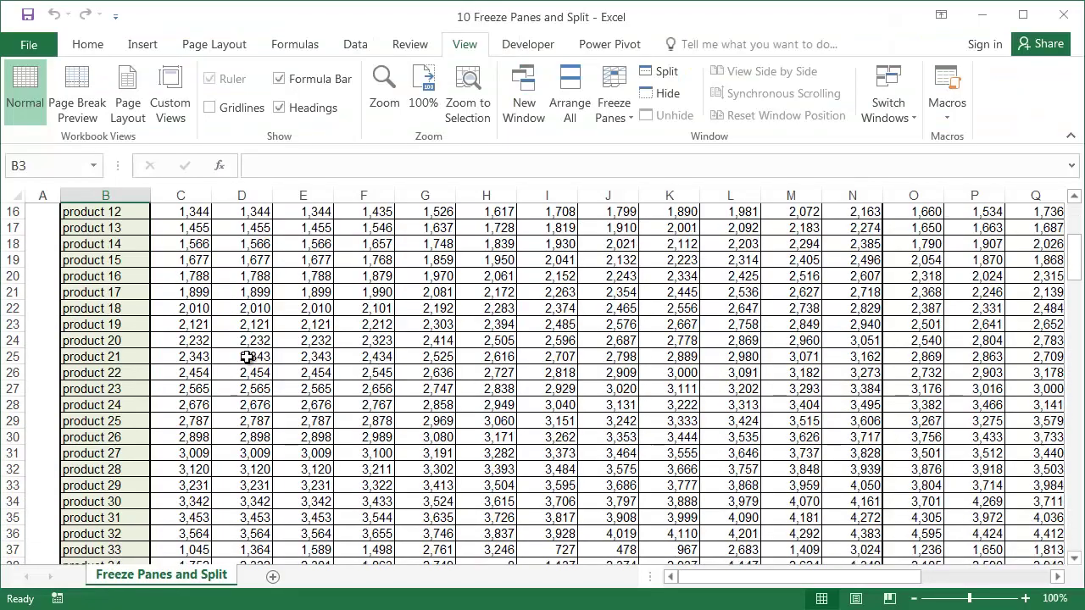
scroll(247, 358, down, 20)
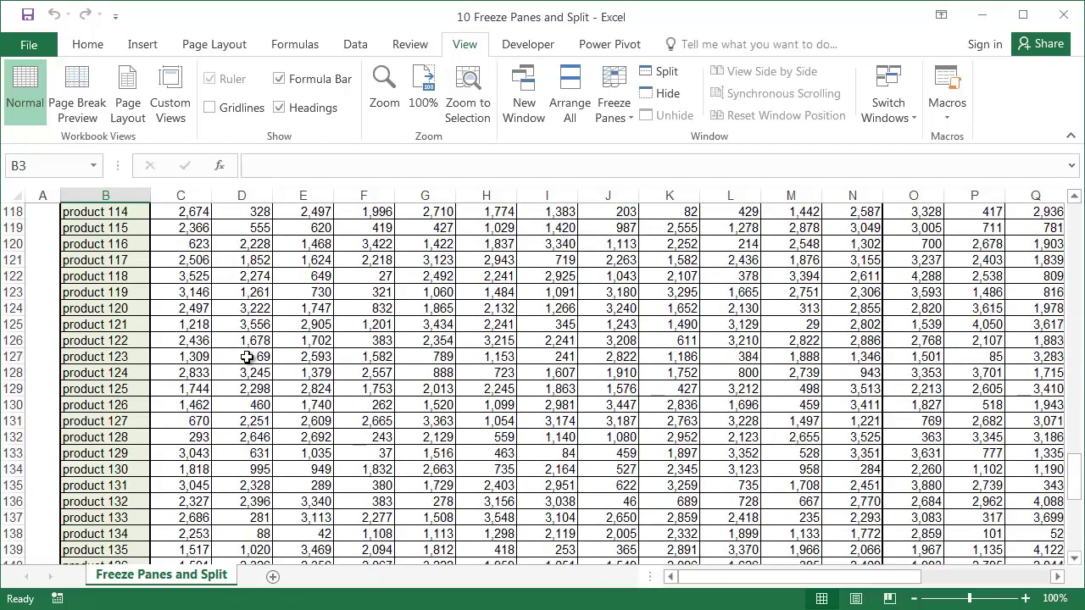
scroll(246, 357, up, 4)
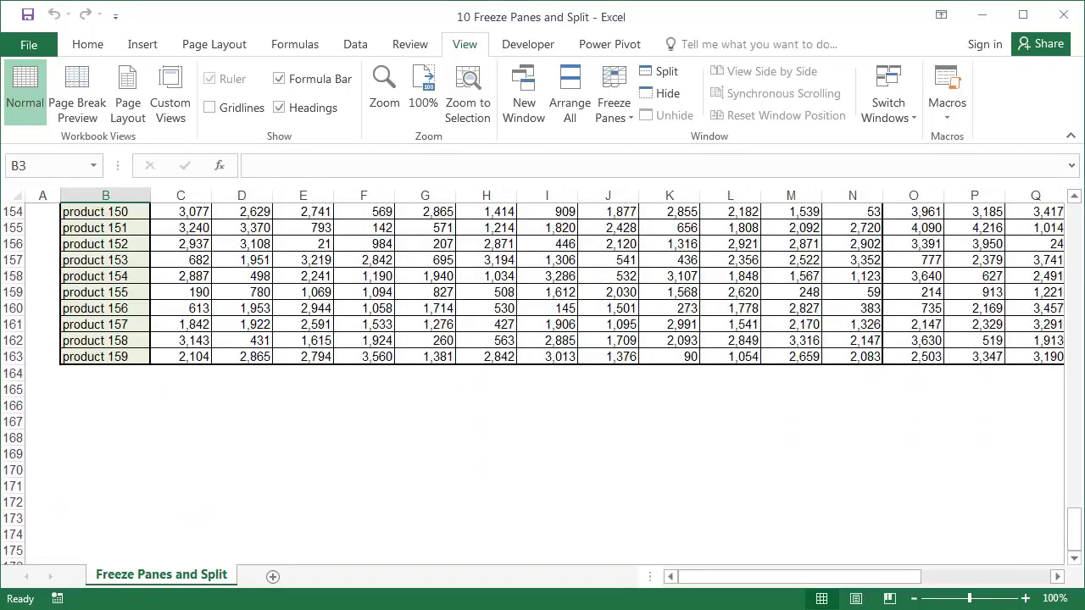
drag(1076, 516, 1026, 259)
mouse_move(803, 573)
mouse_down()
mouse_move(952, 576)
mouse_move(801, 576)
mouse_up()
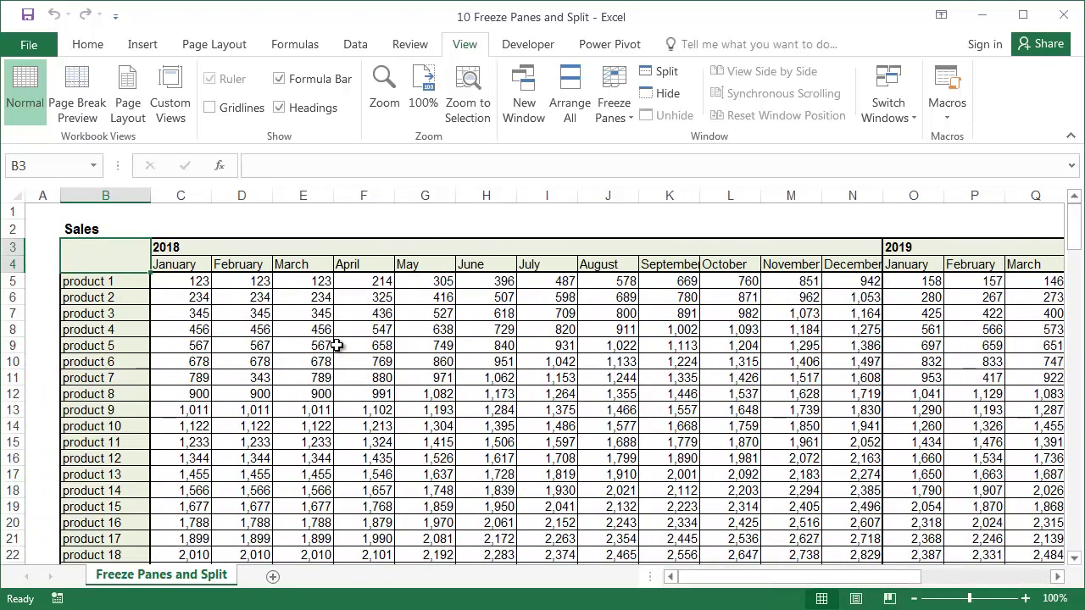
Step: Jump from product 1 to the last product in column B and back up to the Sales title
click(129, 280)
key(ctrl+Down)
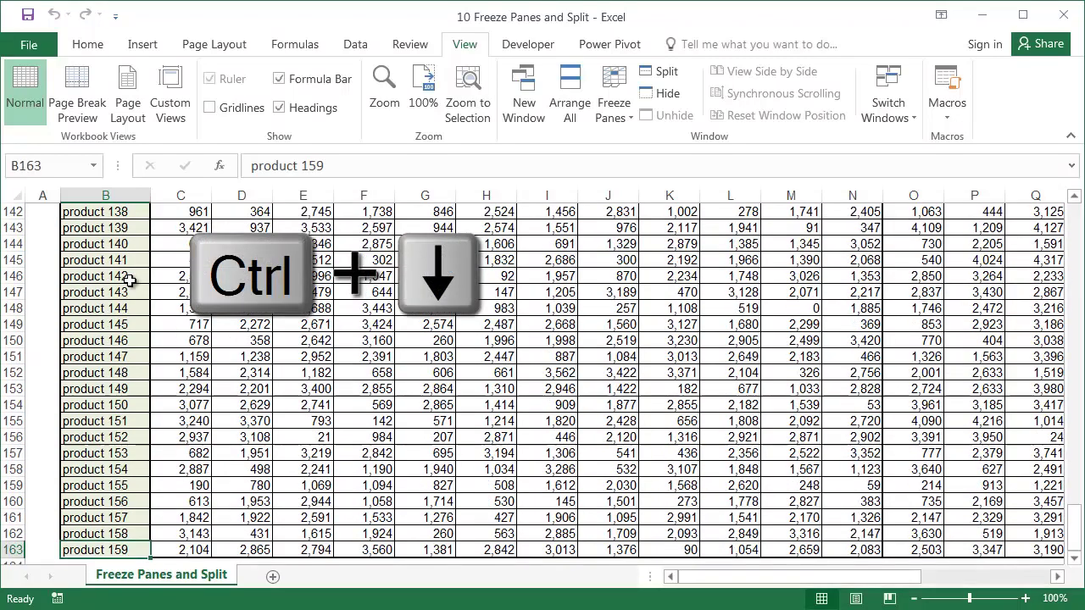
key(ctrl+Up)
key(ctrl+Up)
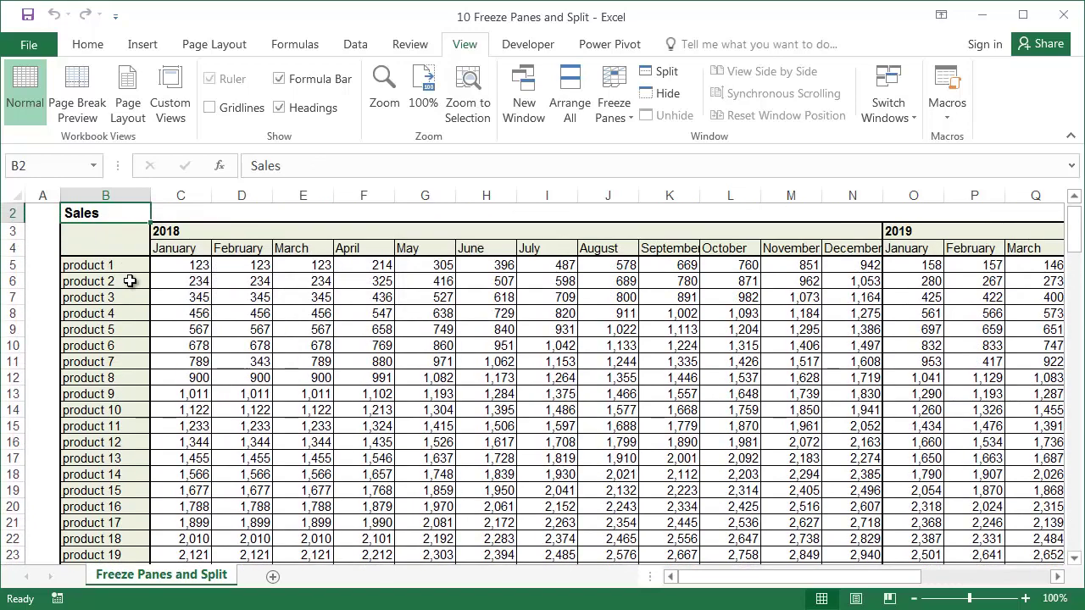
Step: Jump along row 3 from the 2018 heading to the 2019 heading and back to column A
key(Down)
key(Right)
key(ctrl+Right)
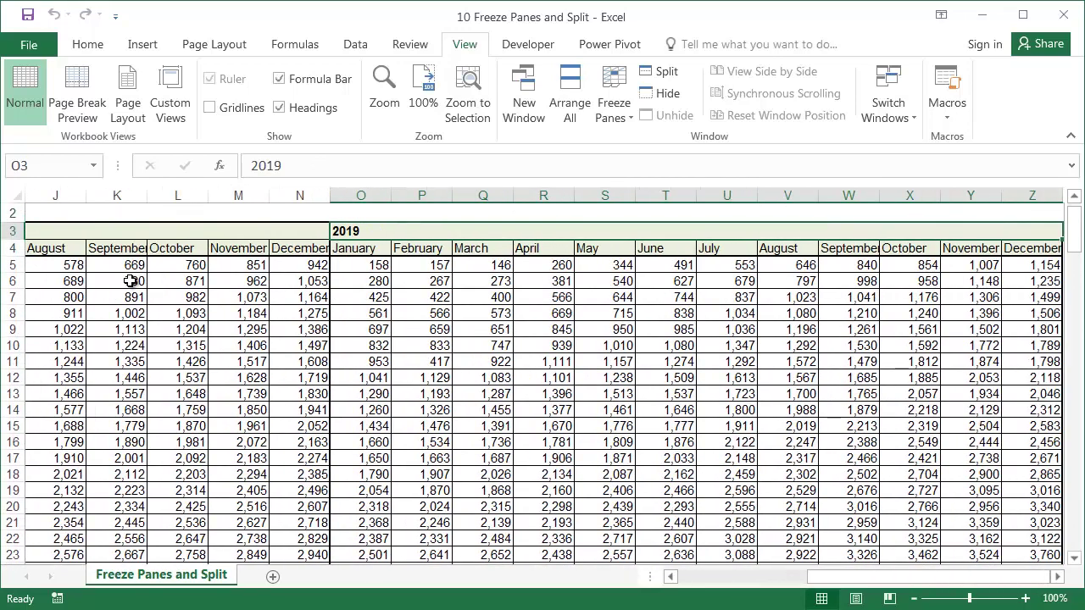
key(ctrl+Left)
key(ctrl+Left)
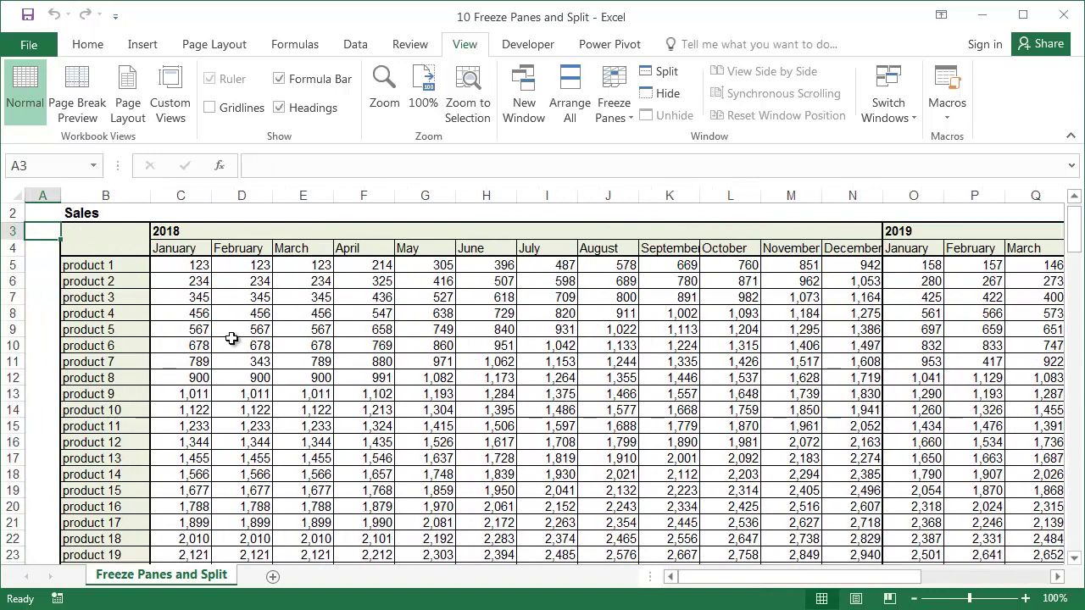
Step: Freeze the header rows above row 5 so they stay in view, and select cell C8
click(4, 266)
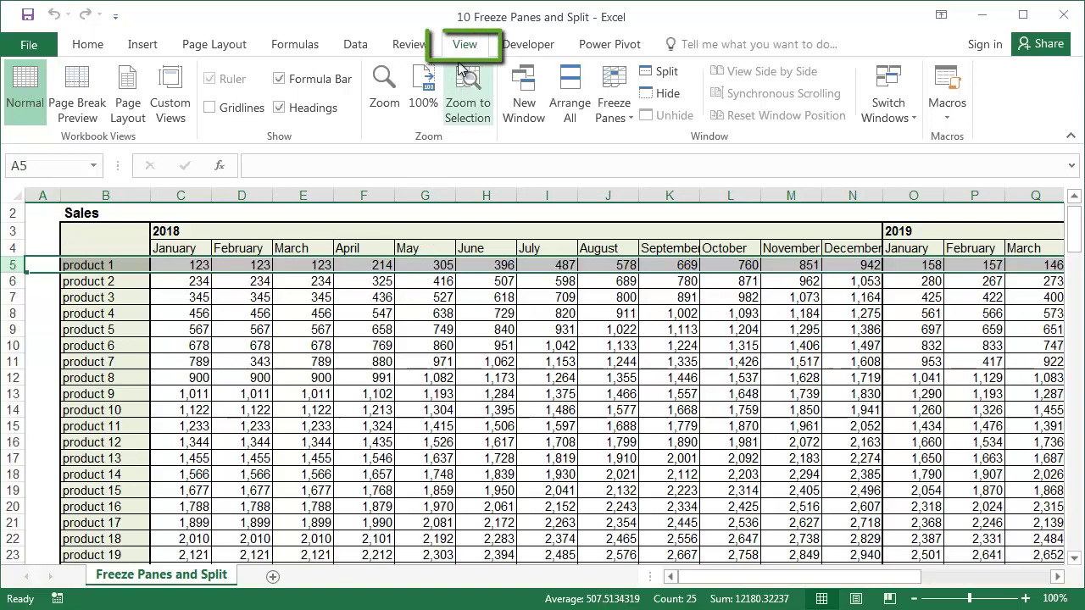
click(625, 73)
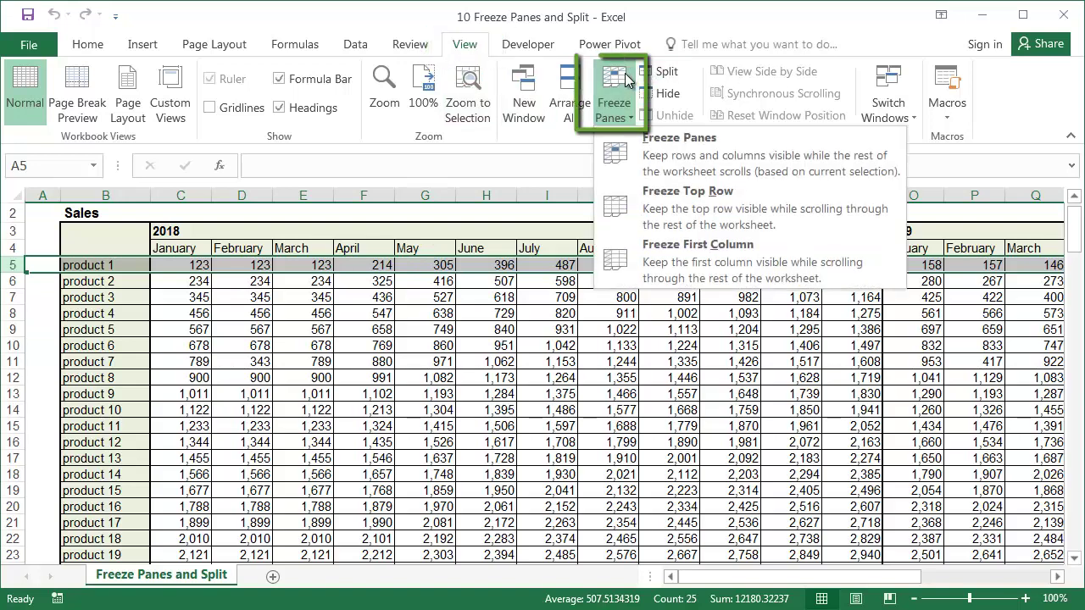
click(640, 148)
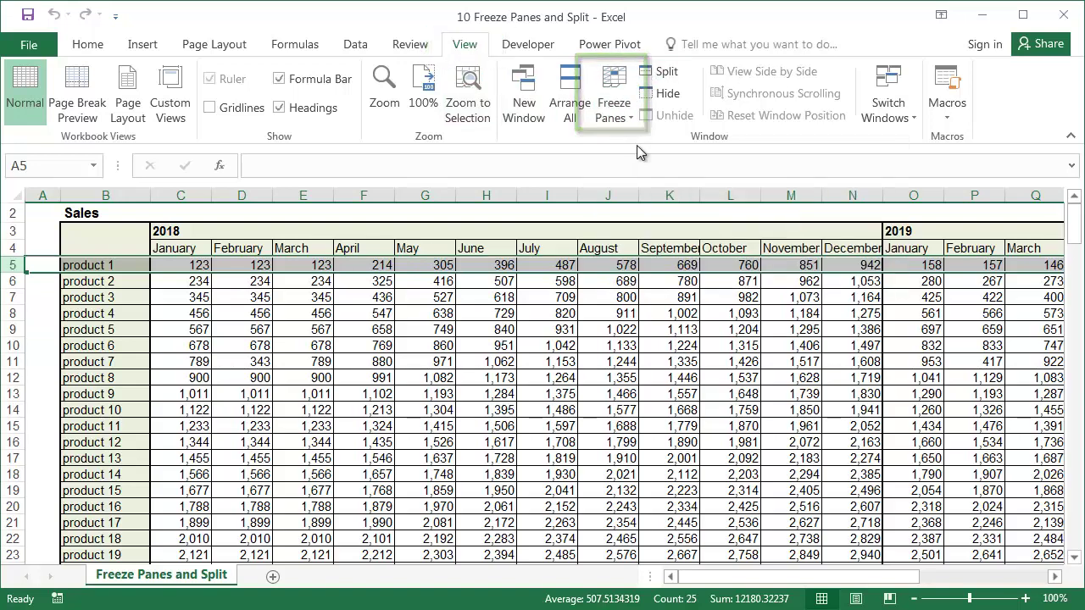
click(181, 314)
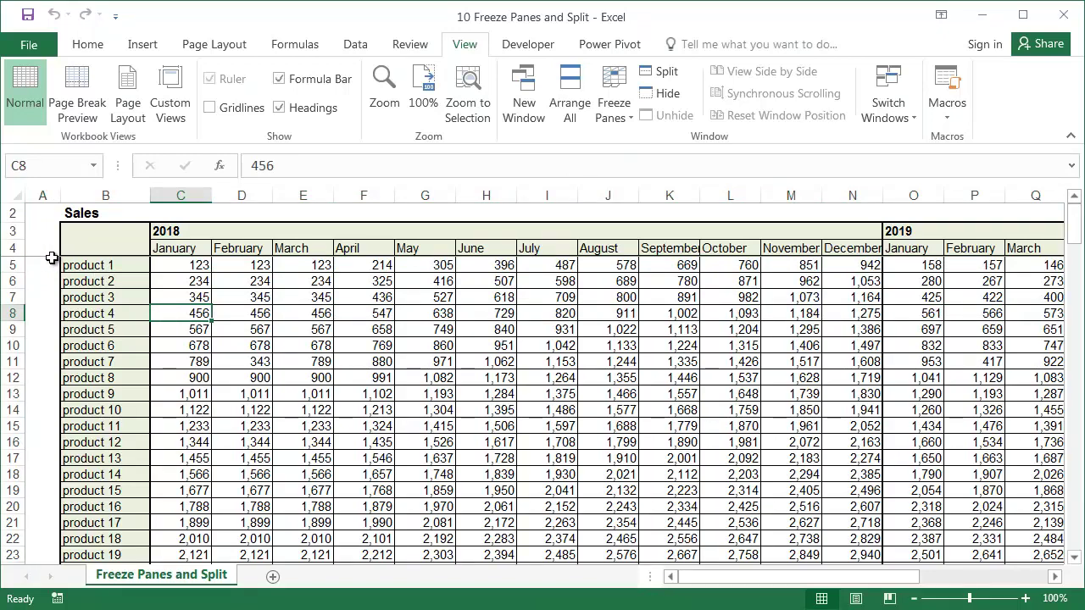
Step: Check the frozen header rows by viewing the products around product 100 and the months through December 2019
scroll(198, 345, down, 20)
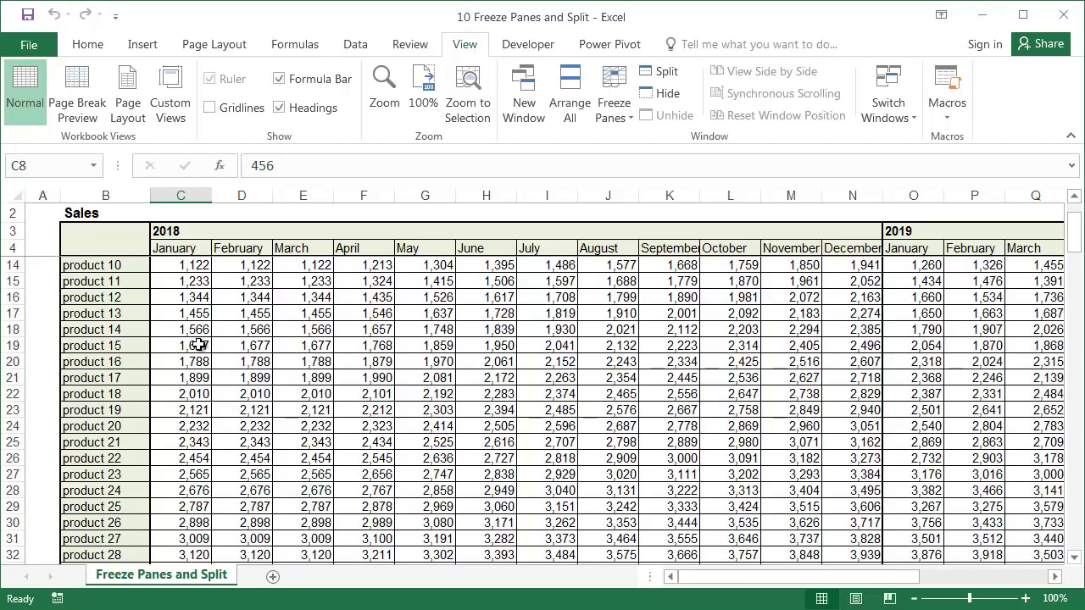
scroll(197, 345, down, 12)
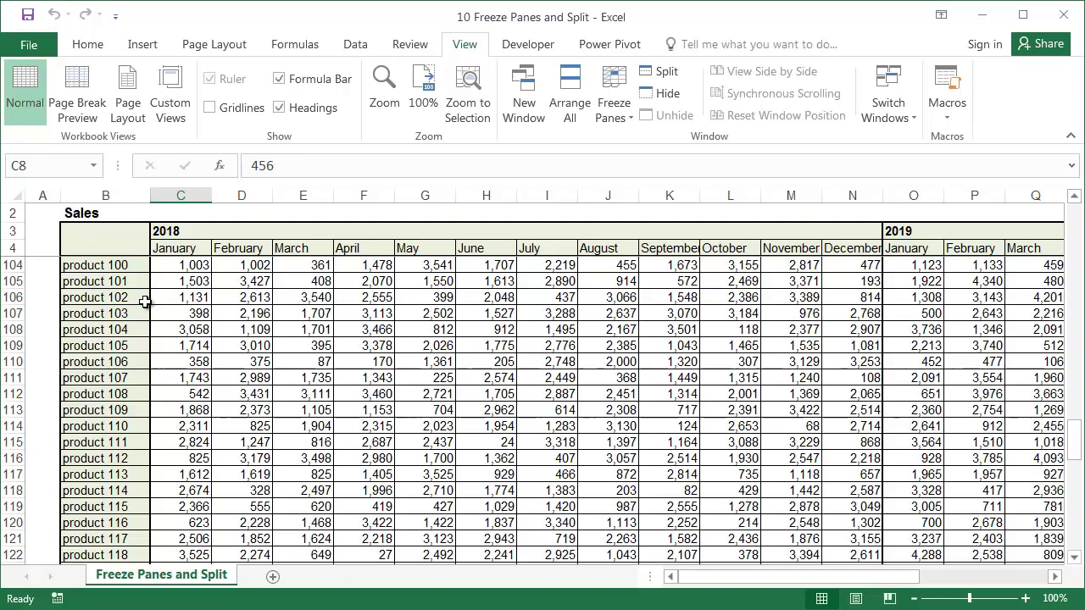
click(1054, 578)
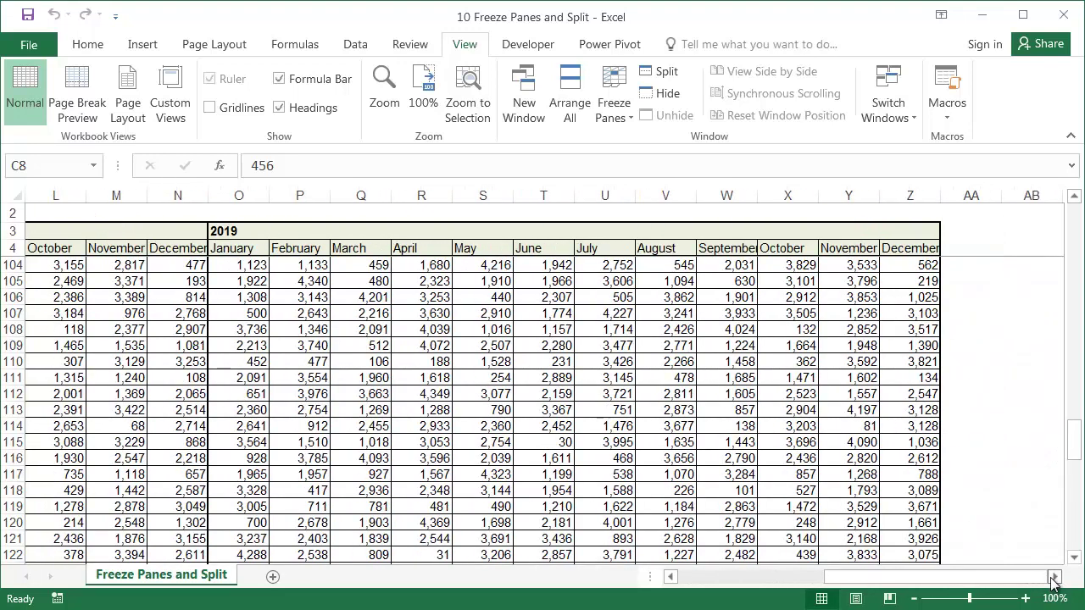
click(671, 578)
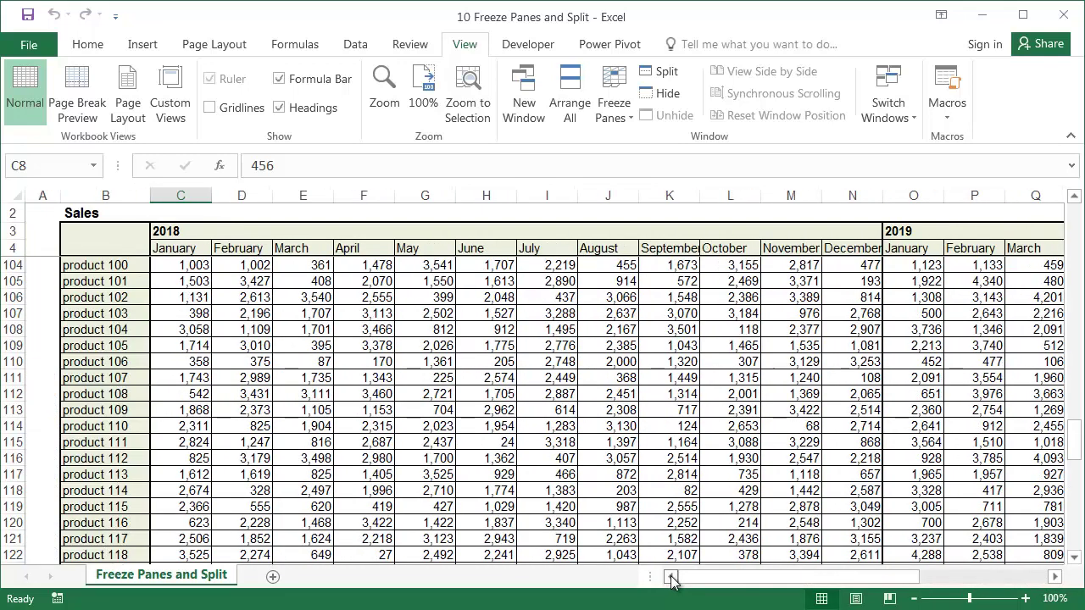
Step: Unfreeze the header rows and freeze the columns before column C instead
click(614, 97)
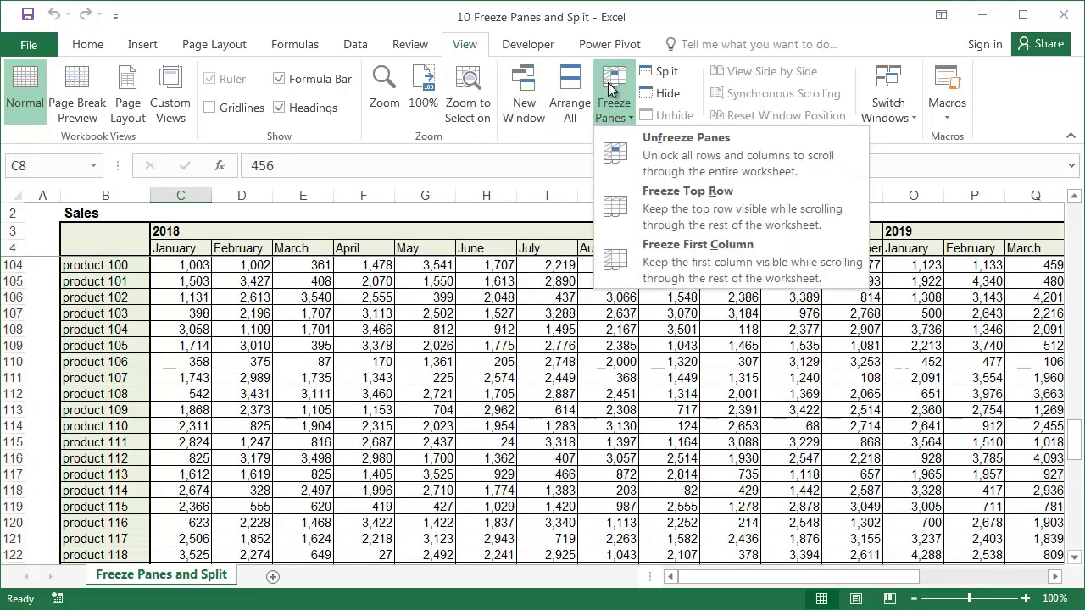
click(640, 144)
click(181, 196)
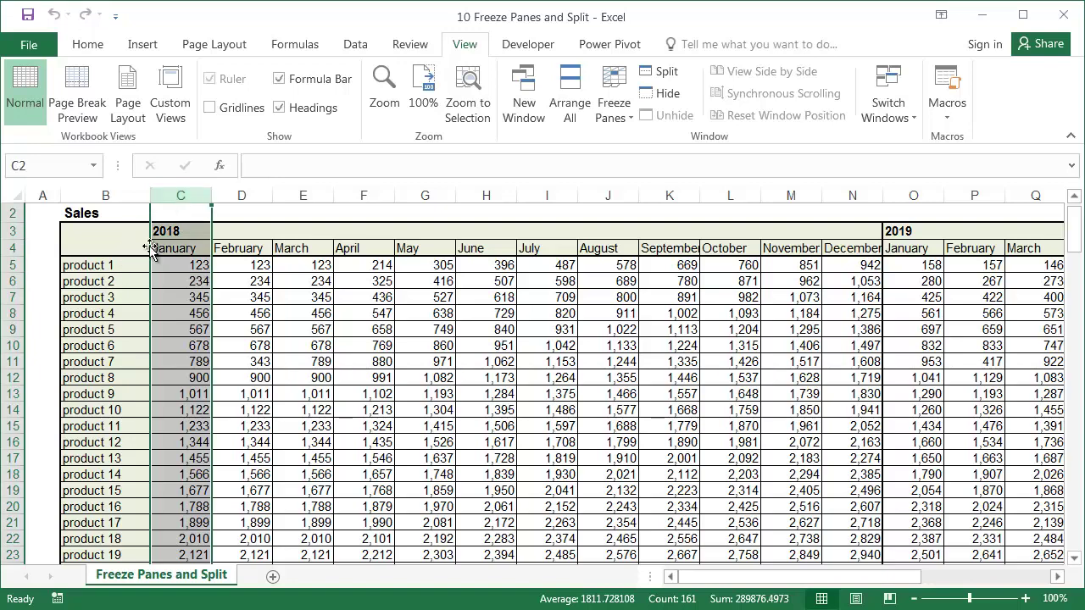
click(611, 86)
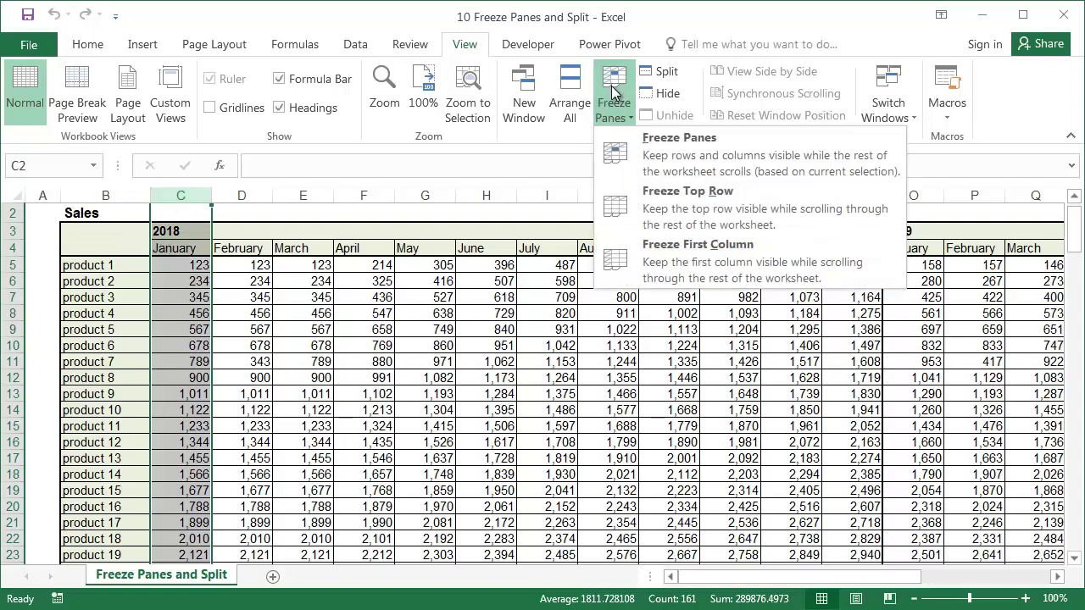
click(643, 144)
click(440, 315)
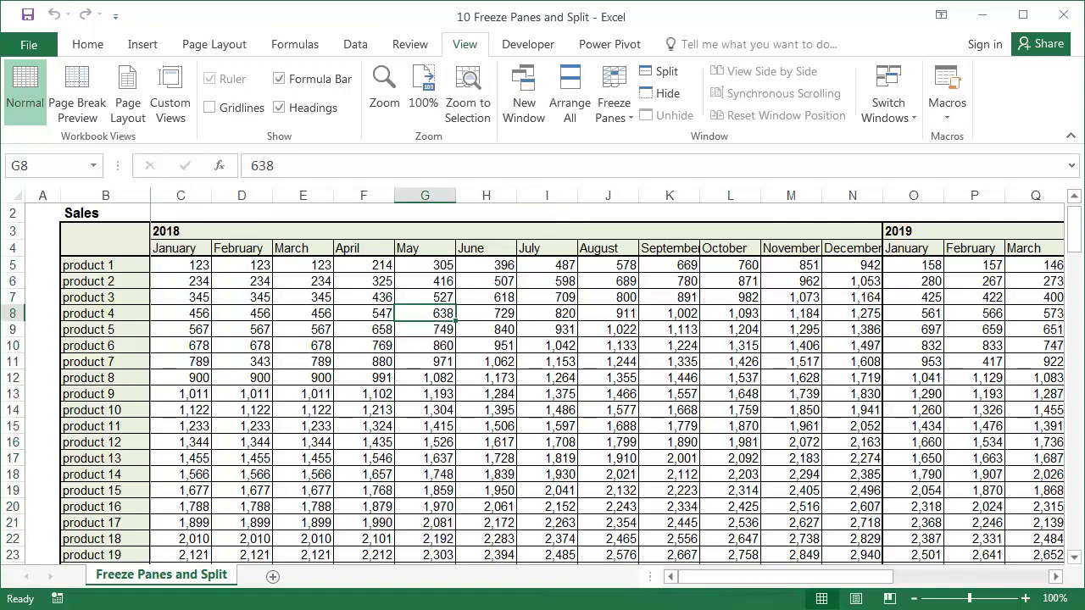
Step: Check the frozen product column by viewing the last 2019 months and lower product rows, and return to the table's start
click(1056, 577)
drag(1056, 577, 1056, 576)
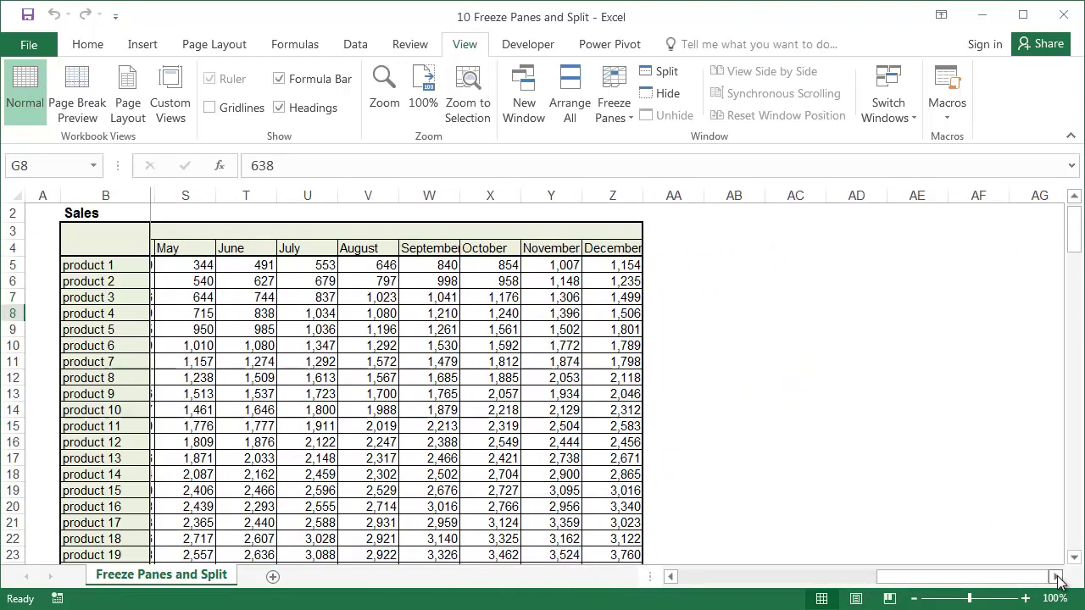
scroll(441, 443, down, 7)
scroll(441, 443, down, 17)
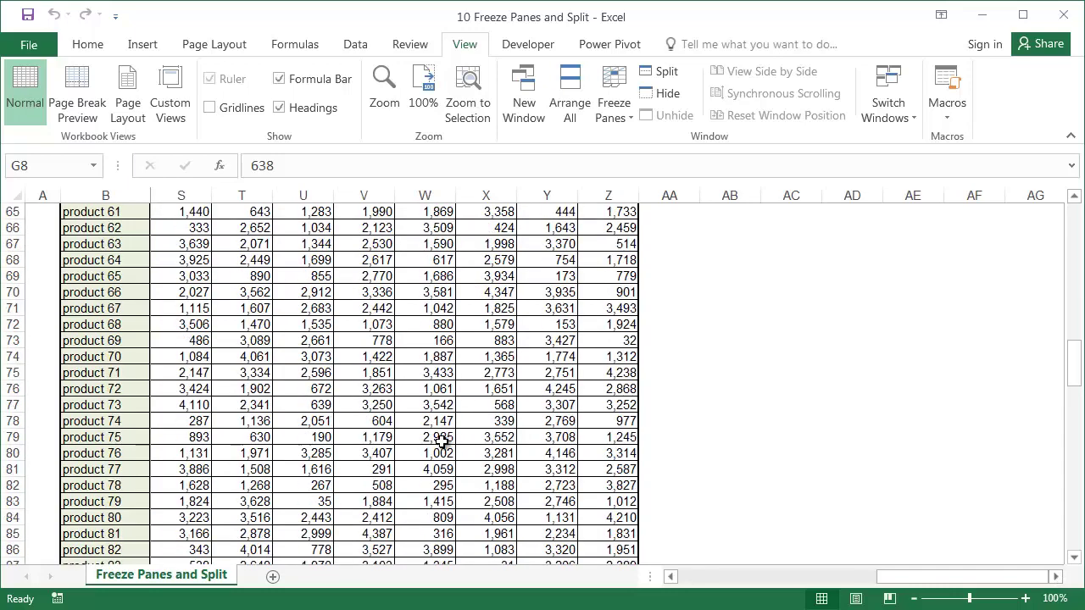
scroll(441, 443, up, 20)
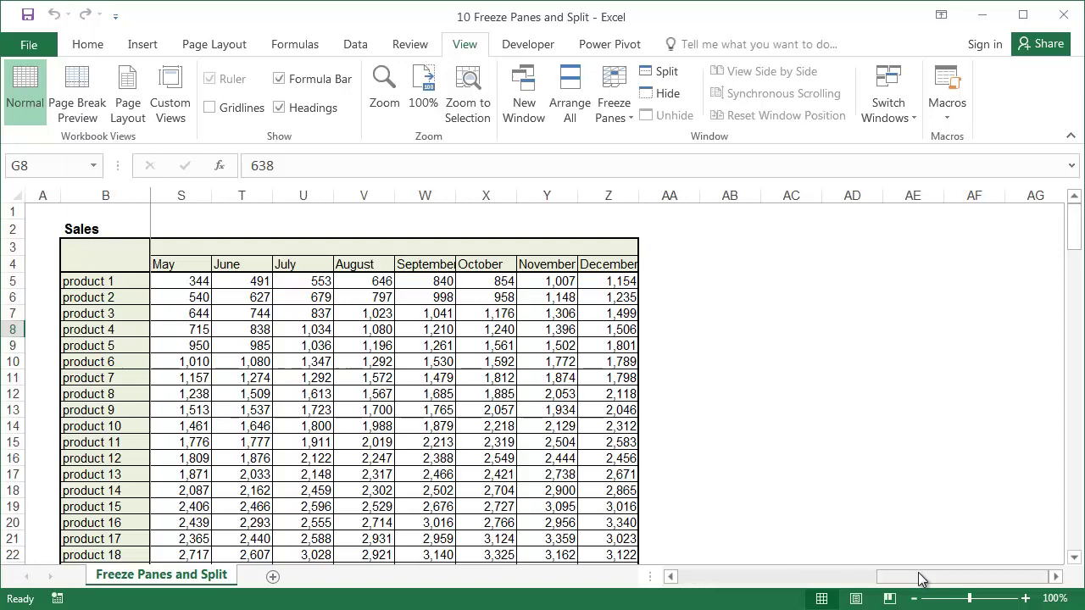
drag(921, 579, 688, 579)
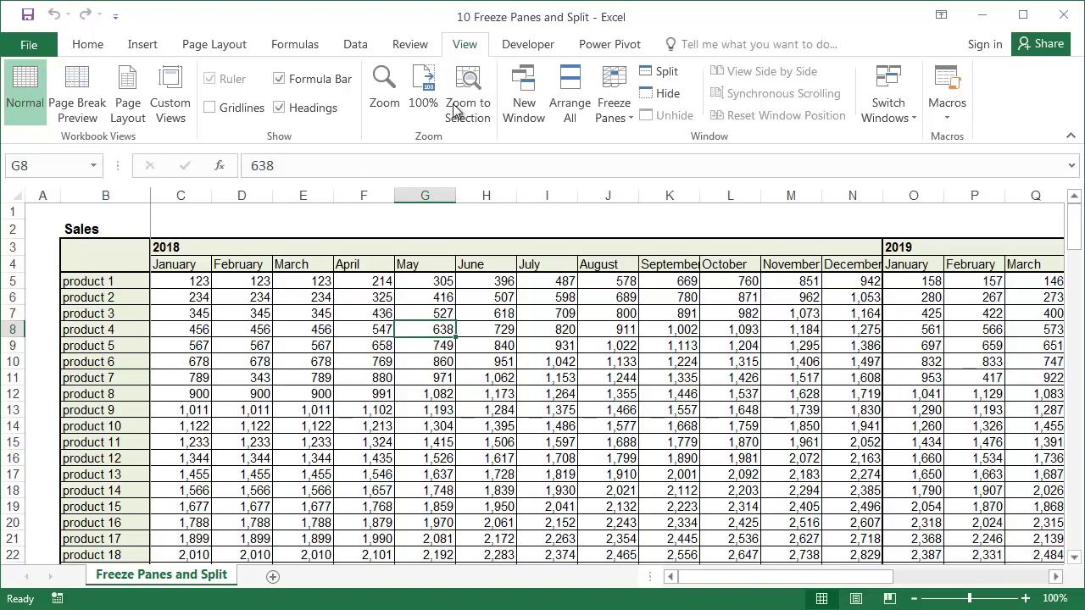
Step: Unfreeze the columns and freeze both the rows above and the columns before cell C5
click(614, 109)
click(646, 146)
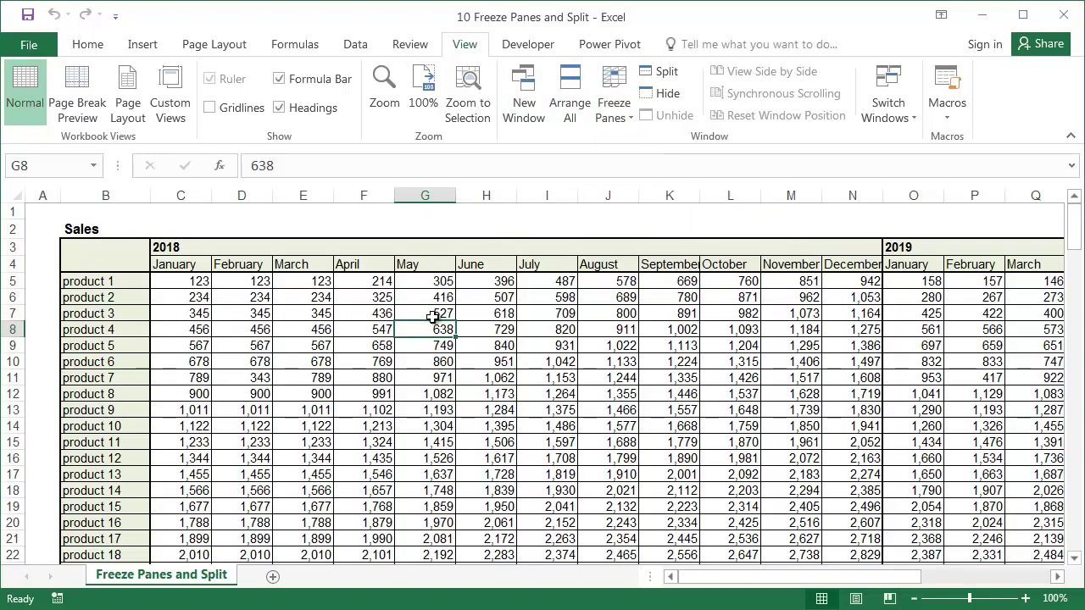
click(200, 283)
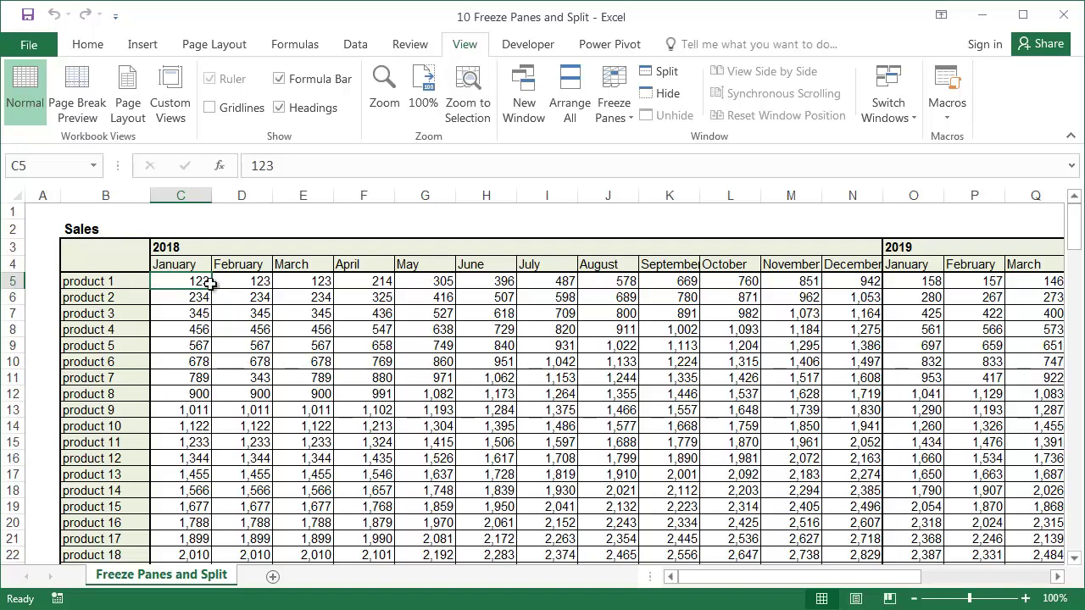
click(615, 108)
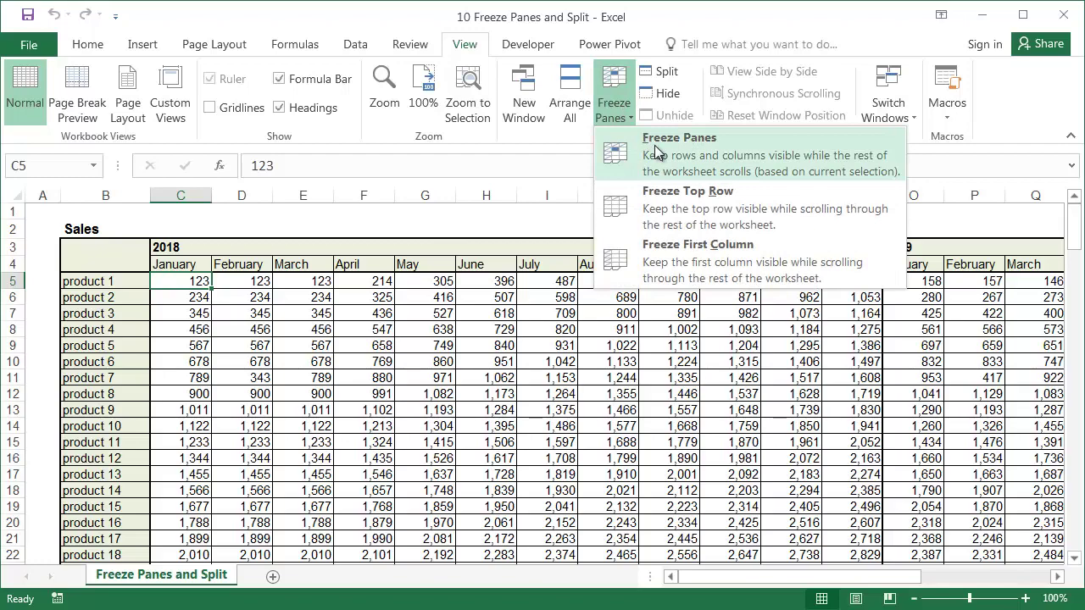
click(654, 145)
Step: Check the frozen headers and product names by viewing the end of the table in both directions, and return to its start
scroll(499, 366, down, 20)
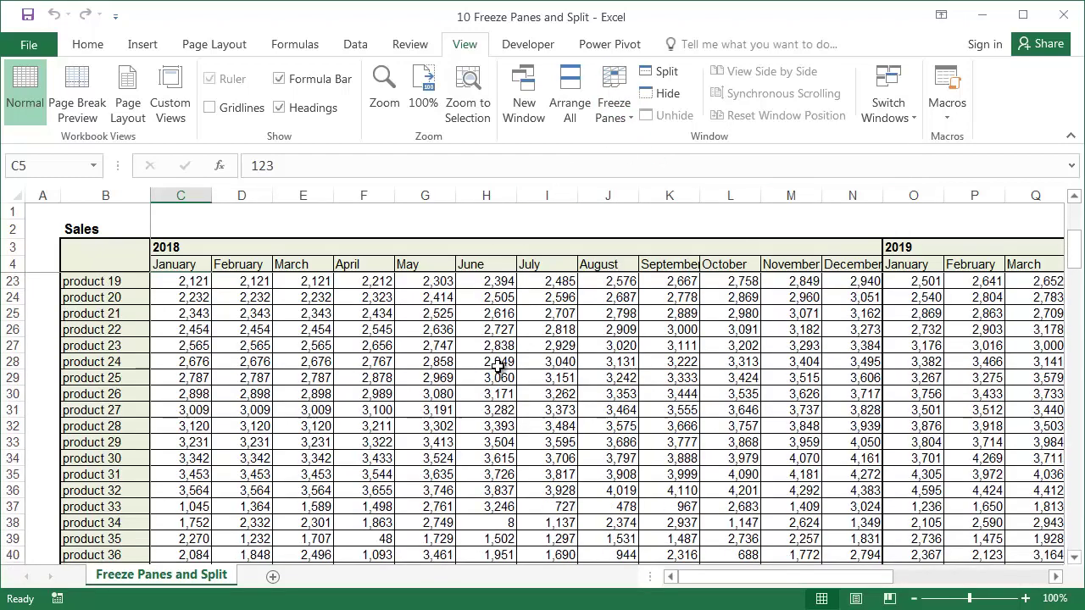
drag(892, 582, 1045, 576)
scroll(552, 464, down, 20)
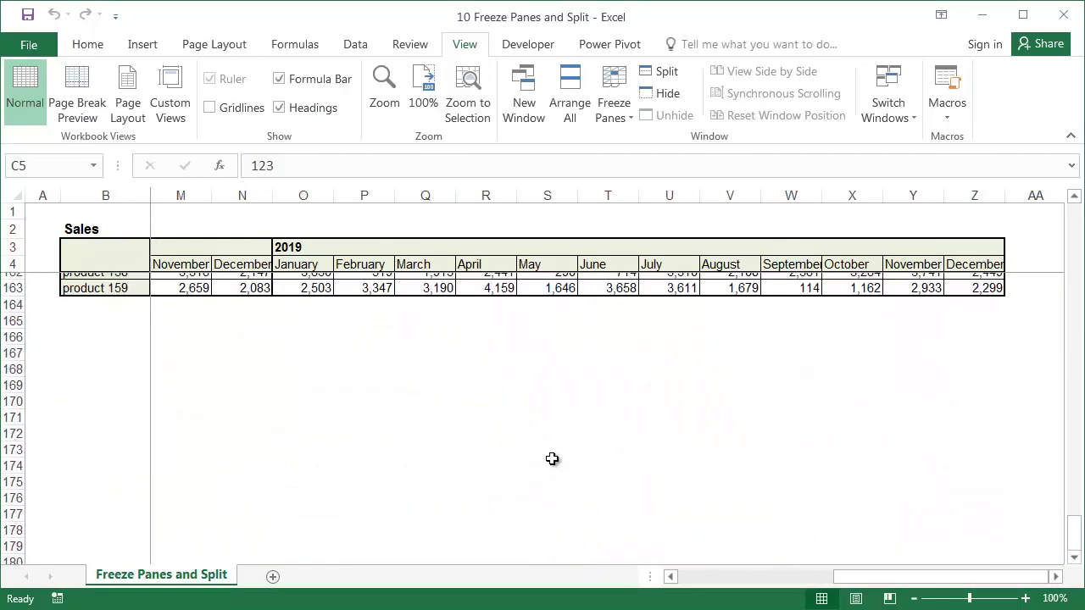
scroll(552, 462, up, 6)
drag(1007, 576, 729, 583)
click(1075, 234)
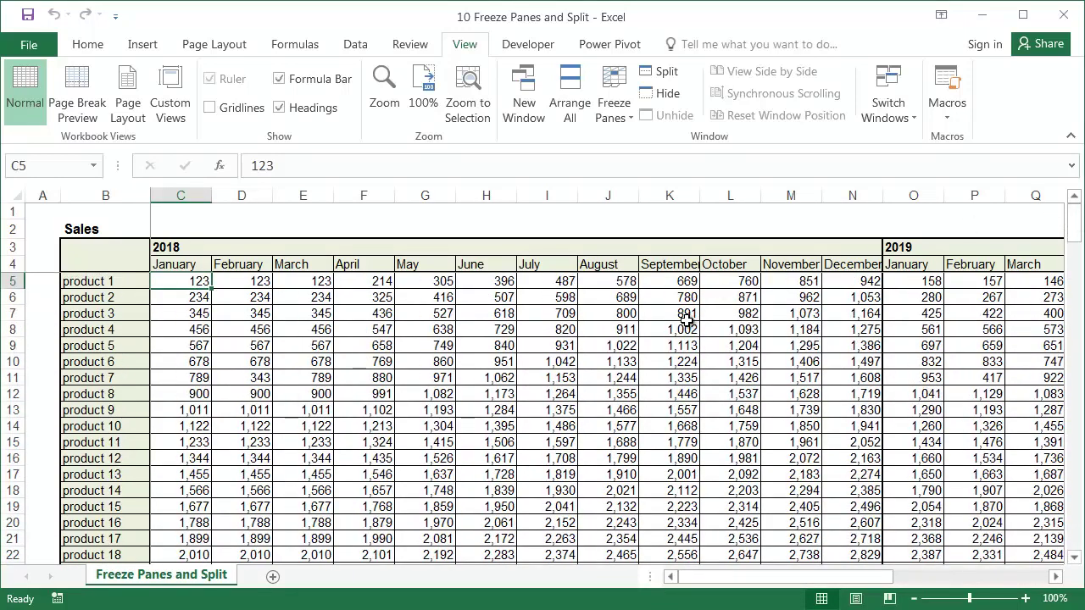
Step: Unfreeze the panes and split the worksheet window at cell I14
click(542, 427)
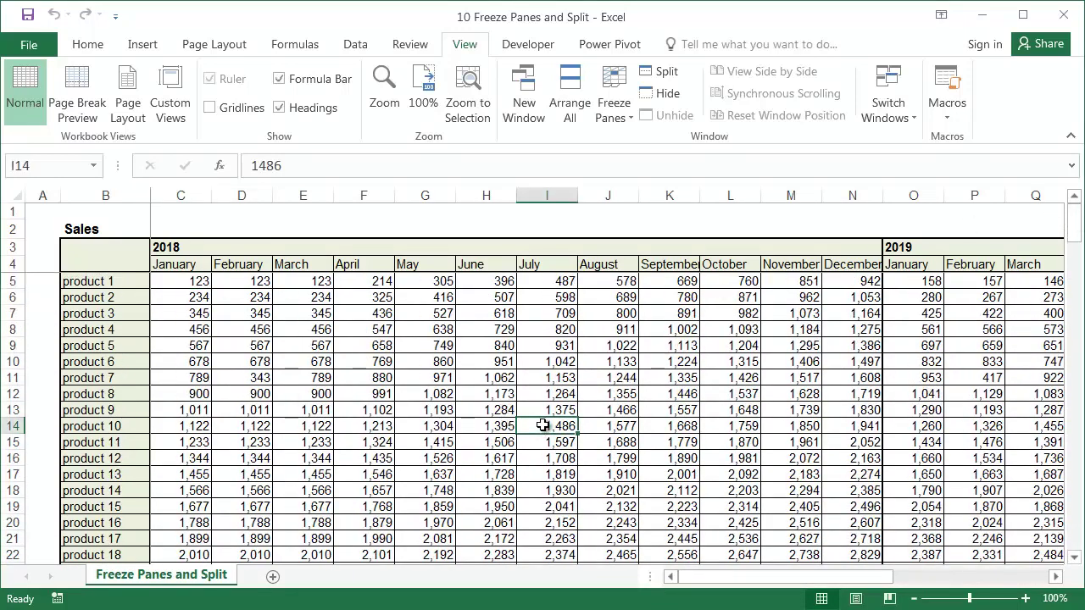
click(616, 106)
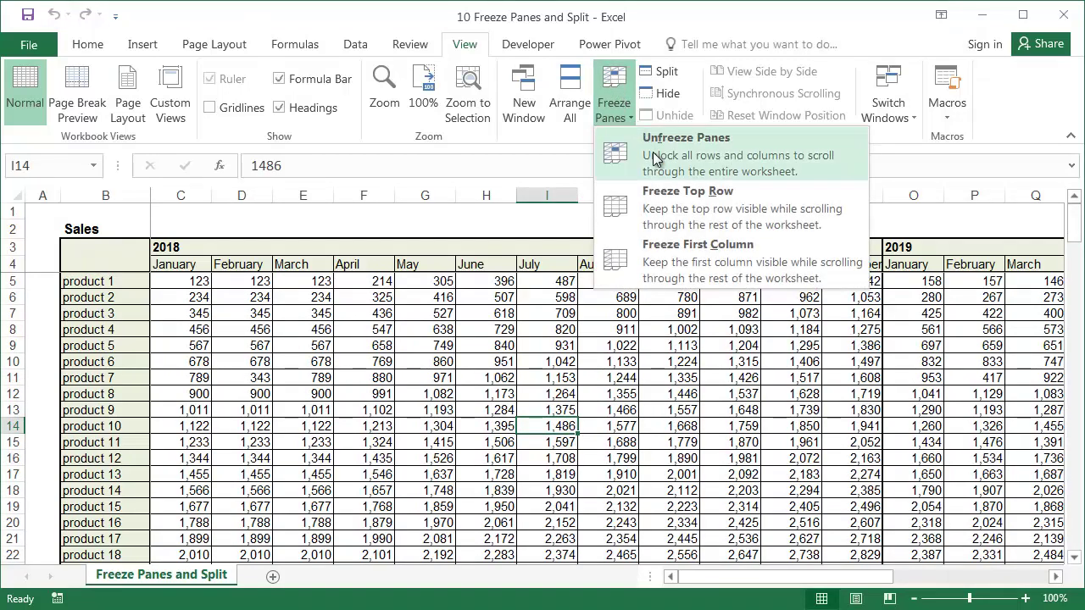
click(655, 158)
click(663, 72)
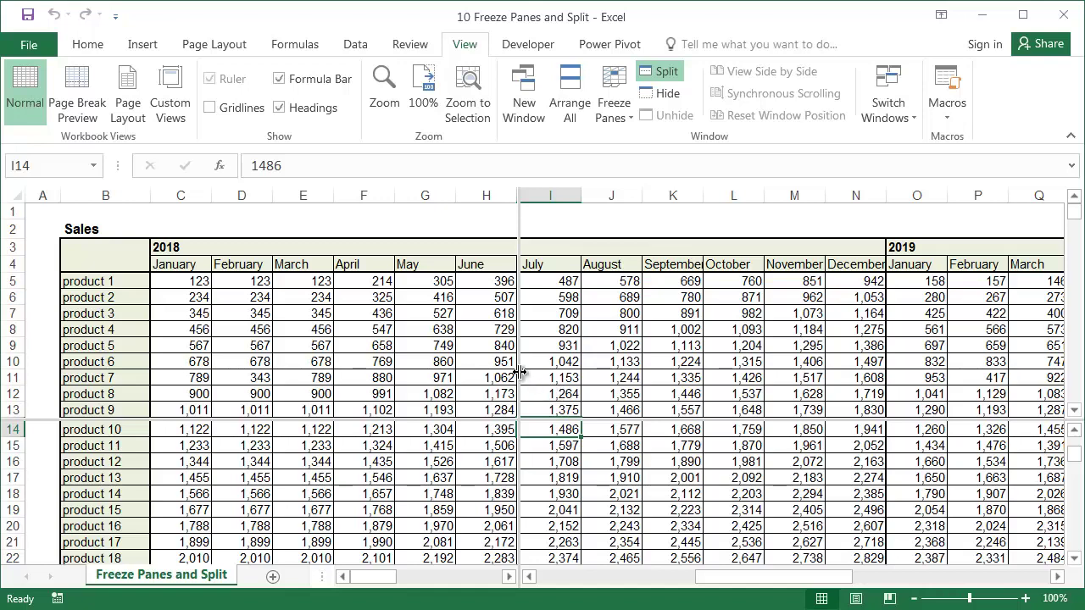
Step: Move the vertical split bar to just after column F and the horizontal split bar to below row 16
drag(518, 375, 396, 377)
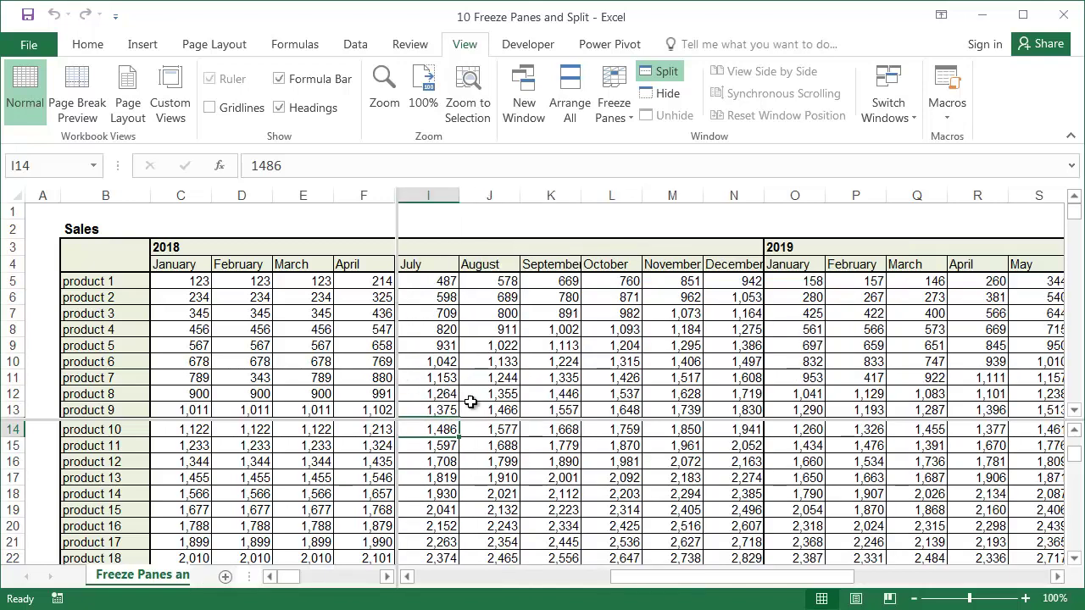
drag(514, 417, 514, 468)
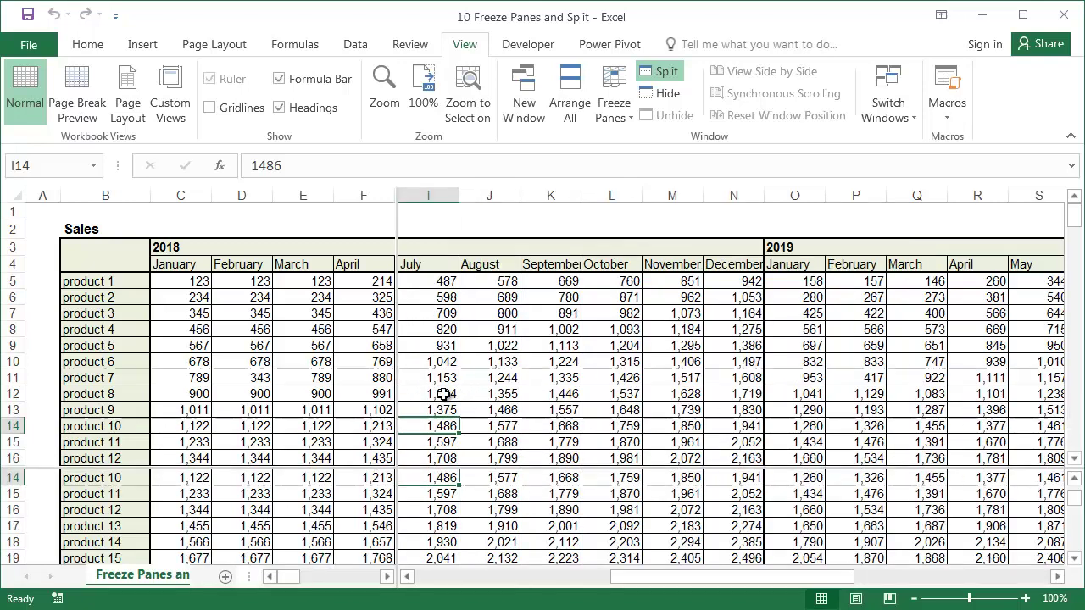
Step: Move the vertical split bar to just after column I and check how the upper panes scroll independently of the lower ones
drag(397, 344, 582, 351)
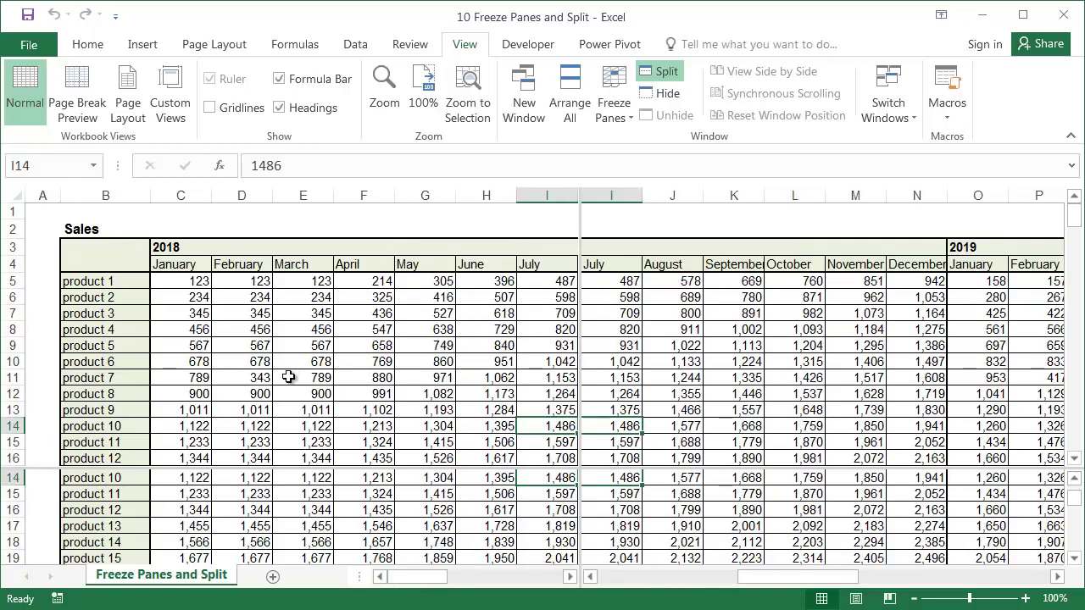
click(194, 433)
scroll(195, 416, down, 13)
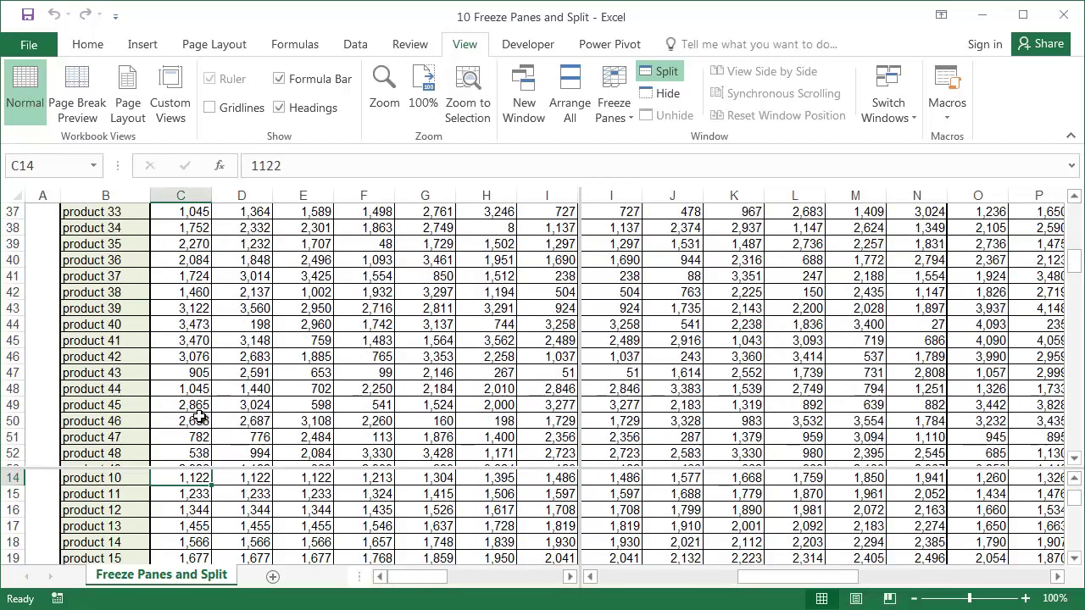
scroll(197, 407, up, 13)
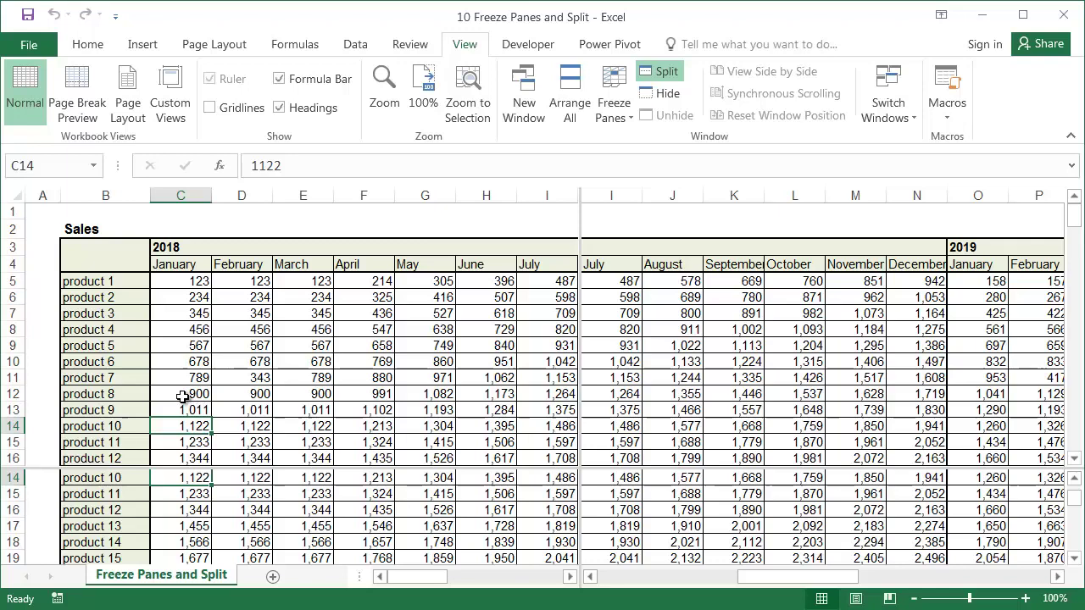
Step: Move the horizontal split bar to below row 11 and show the rows from 111 onward in the lower panes
drag(202, 469, 205, 388)
scroll(207, 417, down, 20)
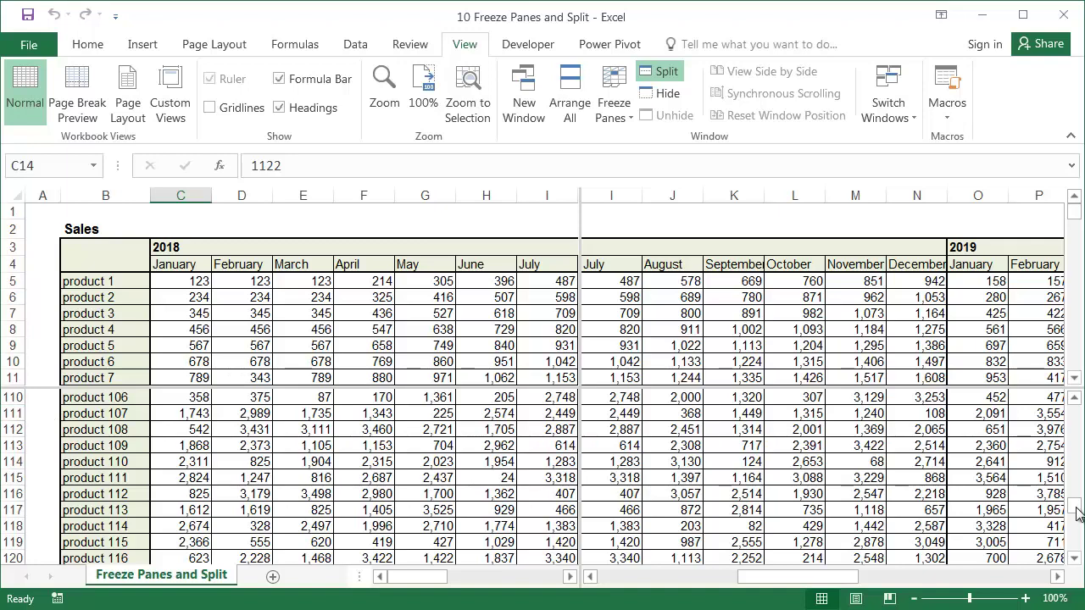
click(1074, 558)
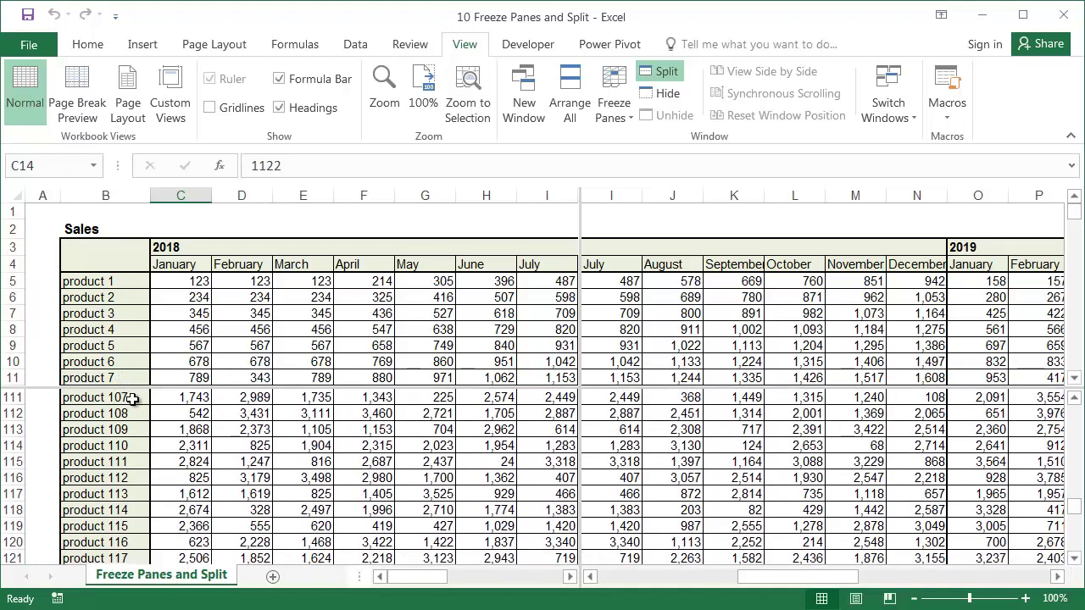
Step: Select a cell in row 9 of the upper-right pane and go to the row's start, showing column A there
click(838, 341)
key(Left)
key(Left)
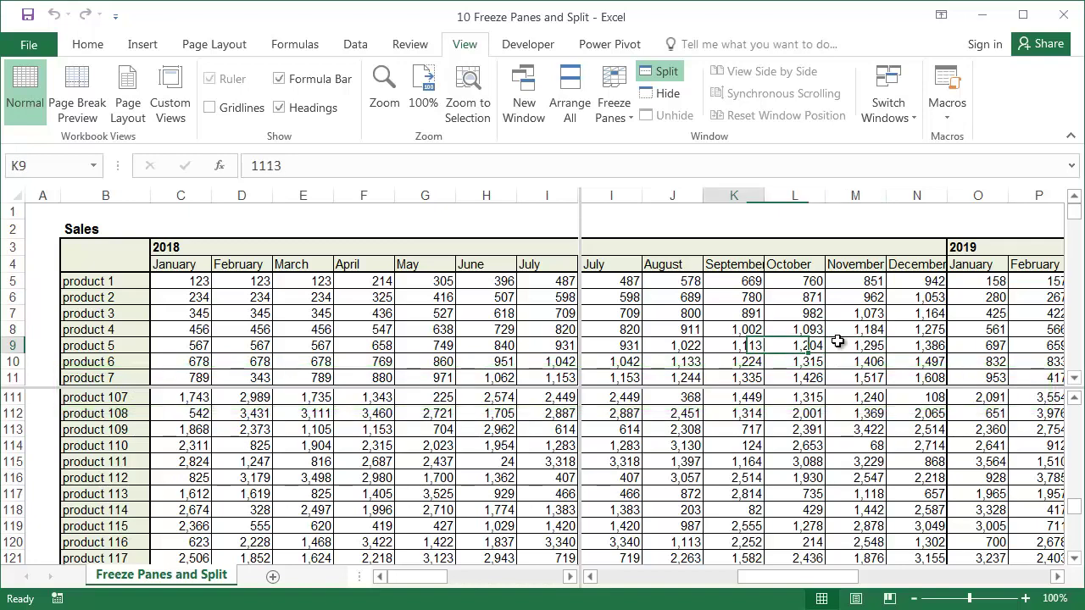
key(Home)
Step: Select cell H115 in the lower-left pane and move the selection up column H to H1
click(483, 458)
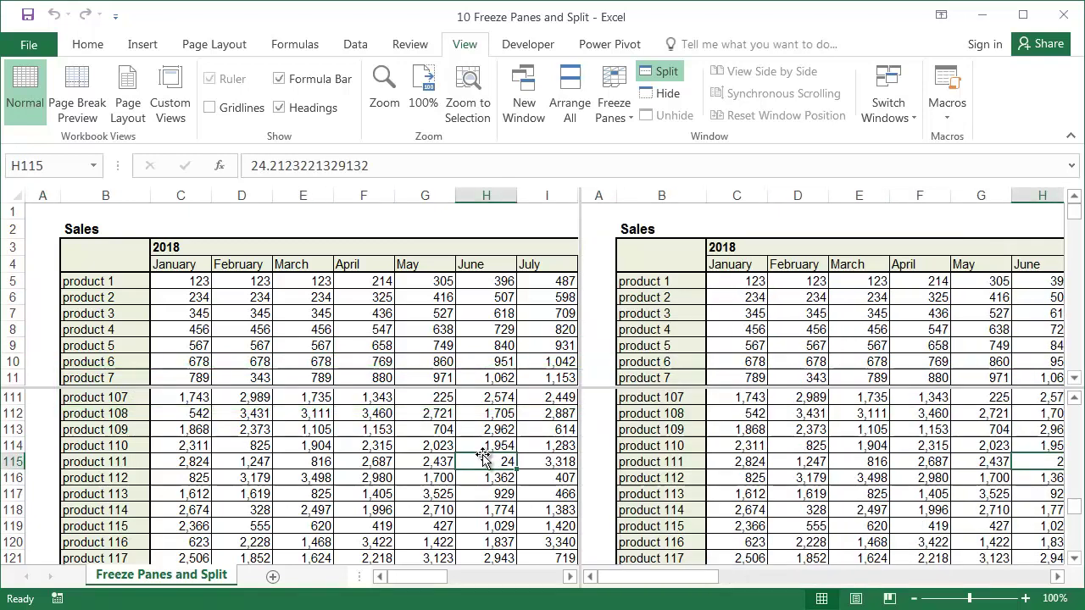
key(Up)
key(Up)
key(Up)
key(Up)
key(Up)
key(Up)
key(Up)
key(Up)
key(Up)
key(Up)
key(Up)
key(Up)
key(Up)
key(Up)
key(Up)
key(Up)
key(Up)
key(Up)
key(Up)
key(Up)
key(Up)
key(Up)
key(Up)
key(Up)
key(Up)
key(Up)
key(Up)
key(Up)
key(Up)
key(Up)
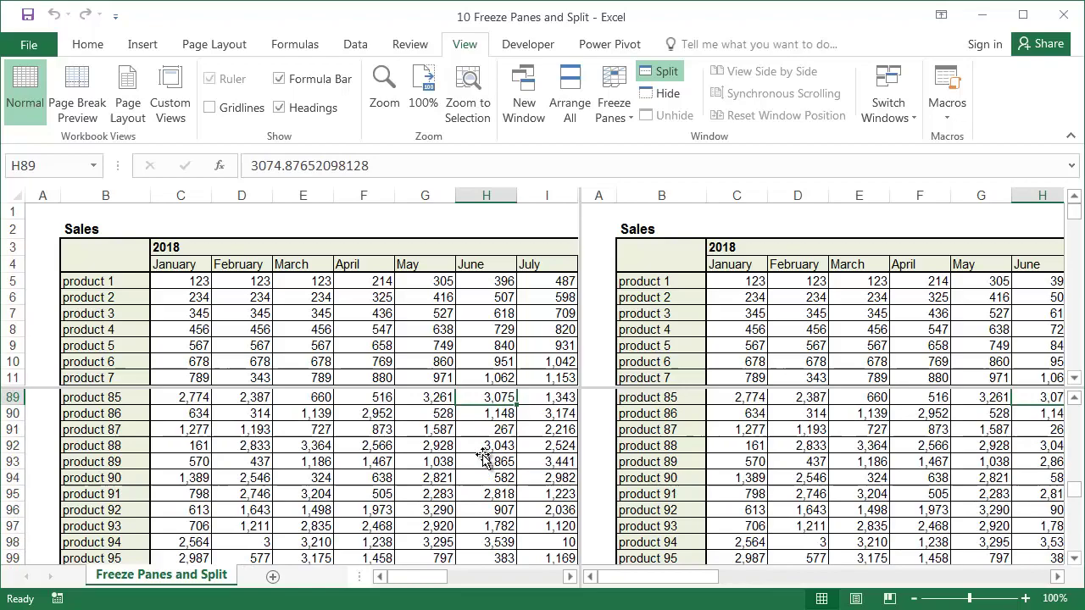
key(Up)
key(Up)
key(Up)
key(Up)
key(Up)
key(Up)
key(Up)
key(Up)
key(Up)
key(Up)
key(Up)
key(Up)
key(Up)
key(Up)
key(Up)
key(Up)
key(Up)
key(Up)
key(Up)
key(Up)
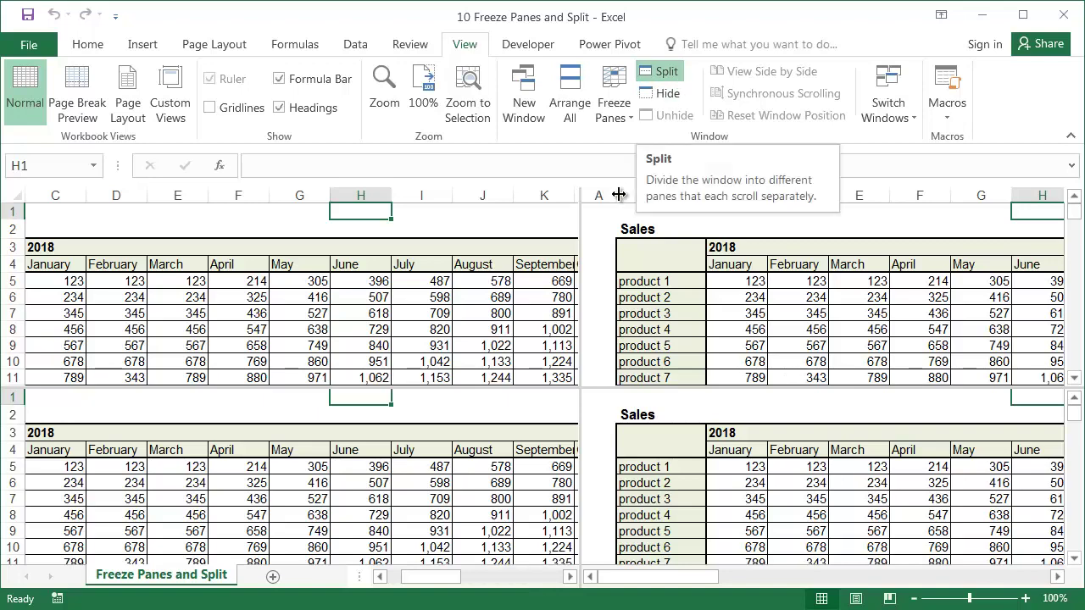
Step: Remove the vertical and horizontal splits by moving both split bars off the sheet's edges, and return to column A
drag(582, 209, 48, 227)
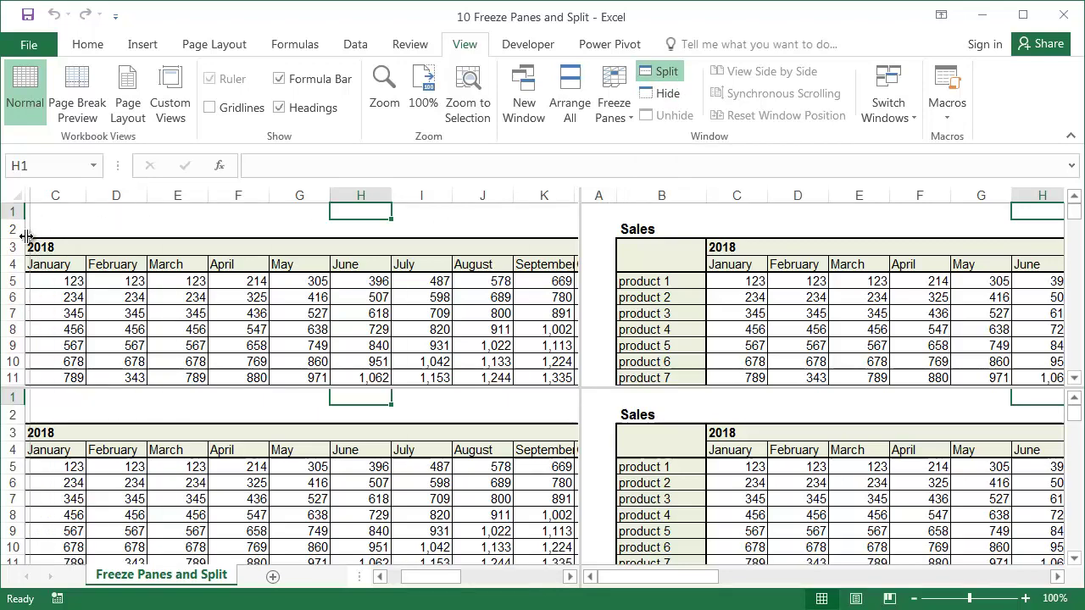
drag(26, 236, 15, 240)
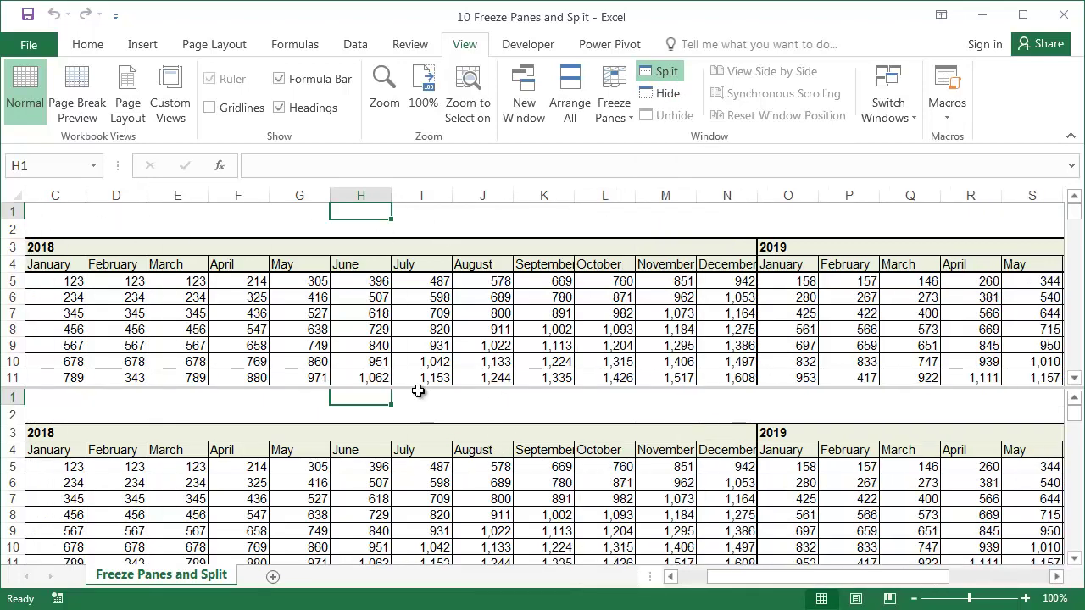
drag(418, 391, 429, 208)
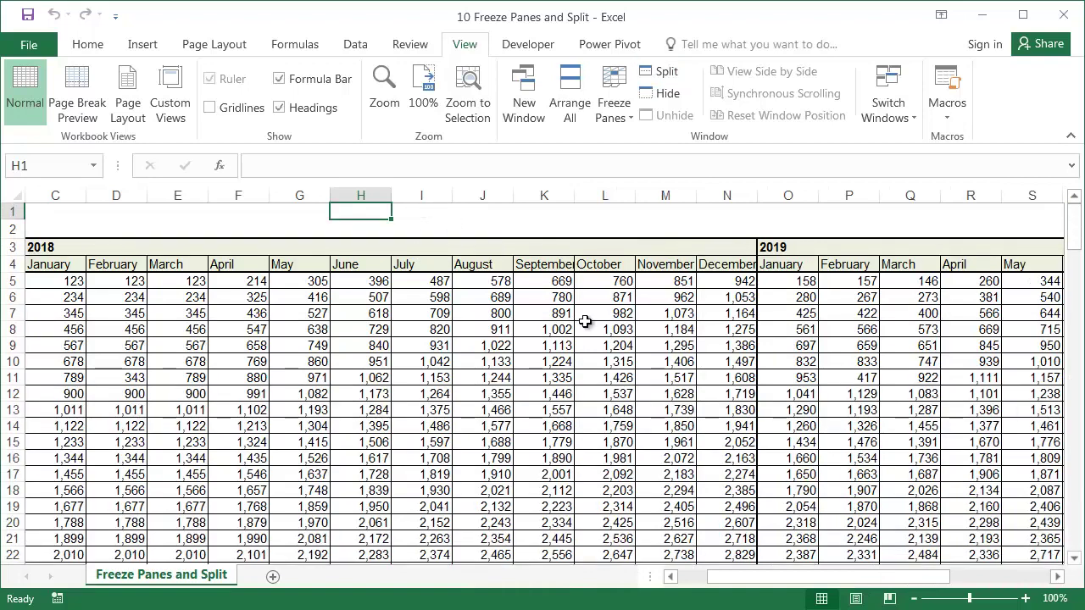
drag(816, 577, 786, 578)
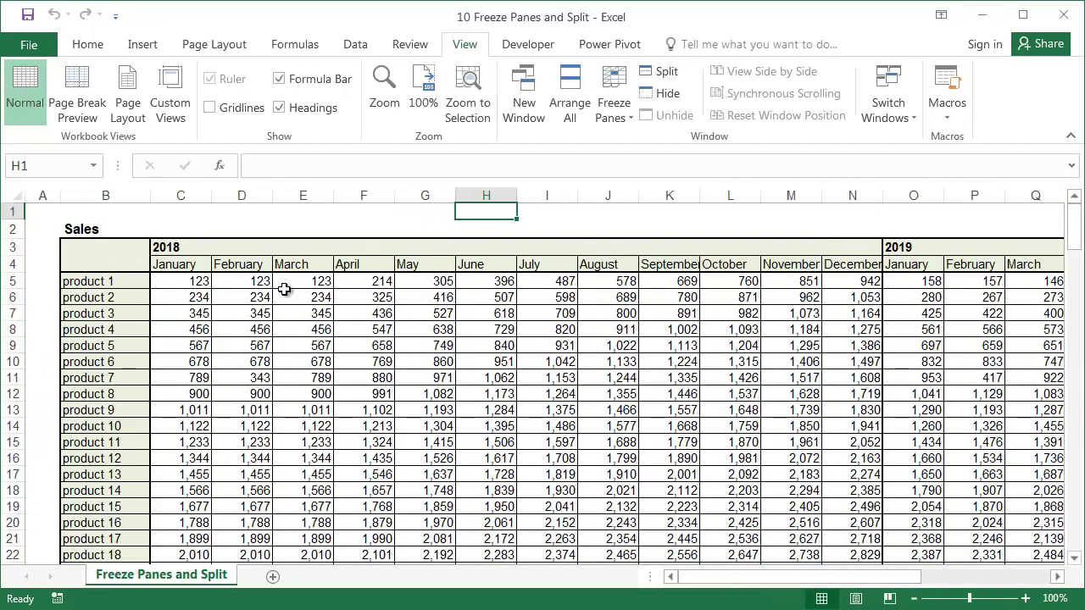